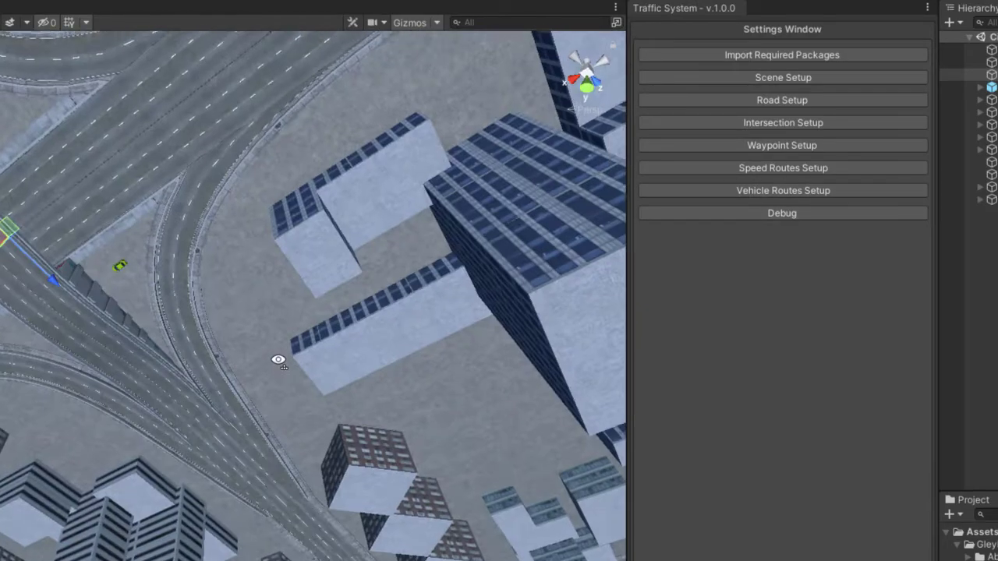
- Orbit the Scene view round to the highway interchange
mouse_move(278, 356)
right_down()
mouse_move(238, 187)
mouse_move(367, 208)
right_up()
- Open Speed Routes Setup and zoom in on the interchange's left highway arm and its waypoints
click(781, 168)
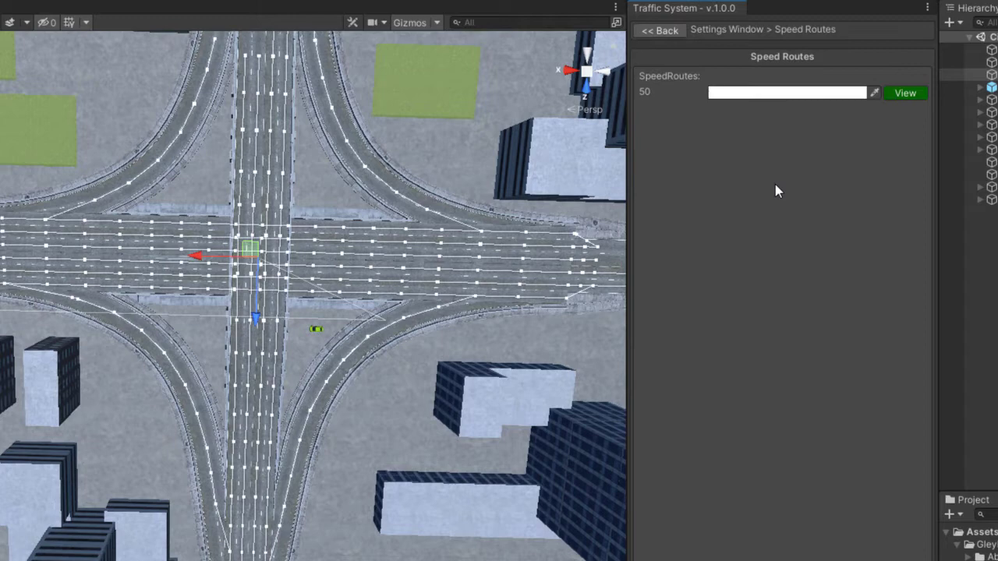
scroll(89, 285, up, 2)
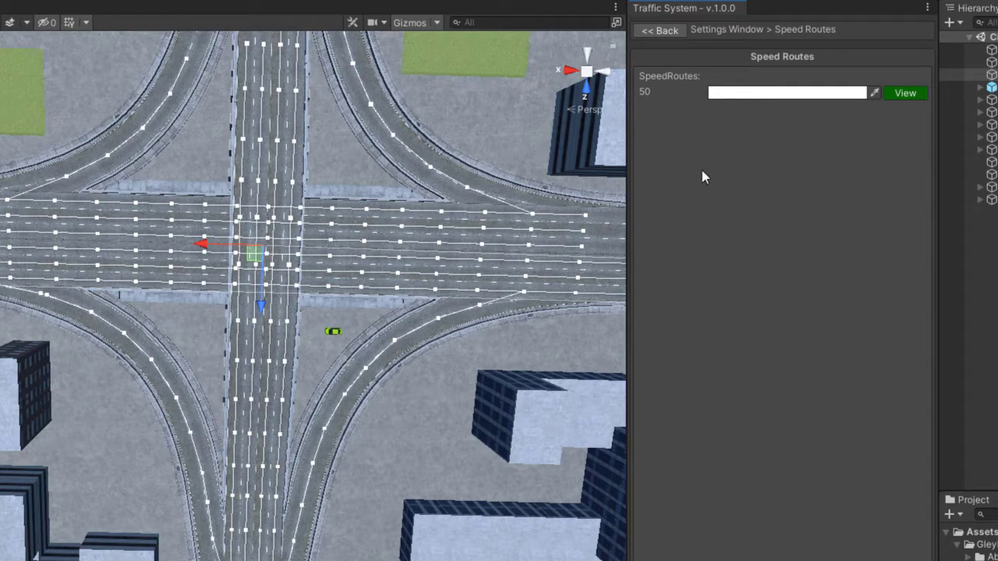
mouse_move(84, 162)
middle_down()
mouse_move(245, 245)
mouse_move(242, 363)
middle_up()
scroll(245, 245, up, 2)
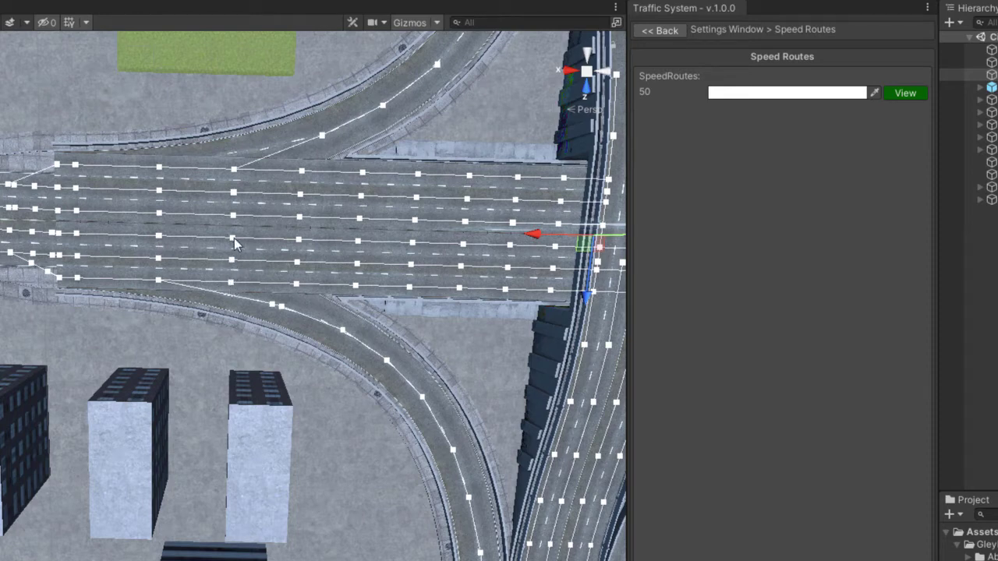
- Give a bottom-lane waypoint a max speed of 5 km/h, creating a 5 route
click(230, 283)
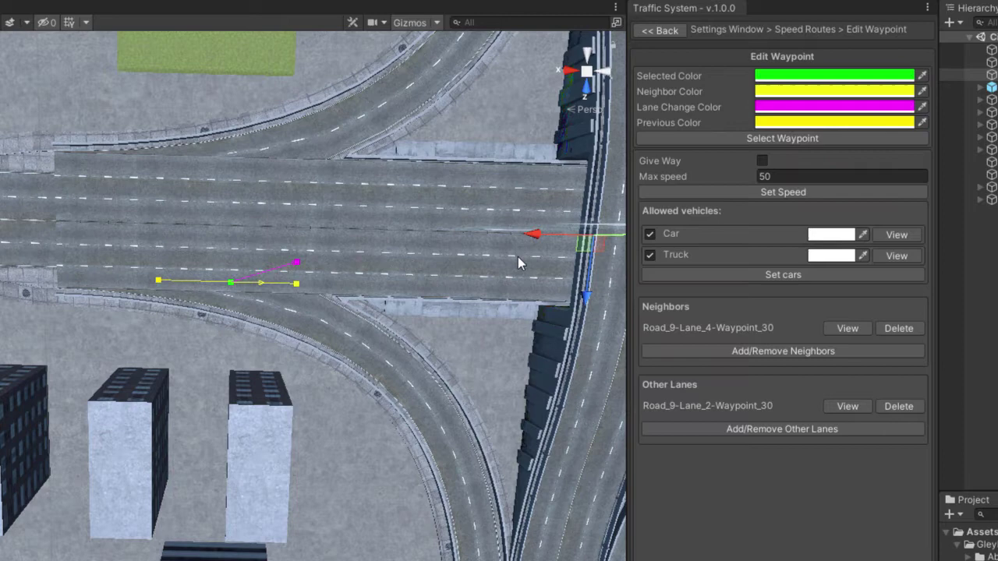
click(787, 177)
text(5)
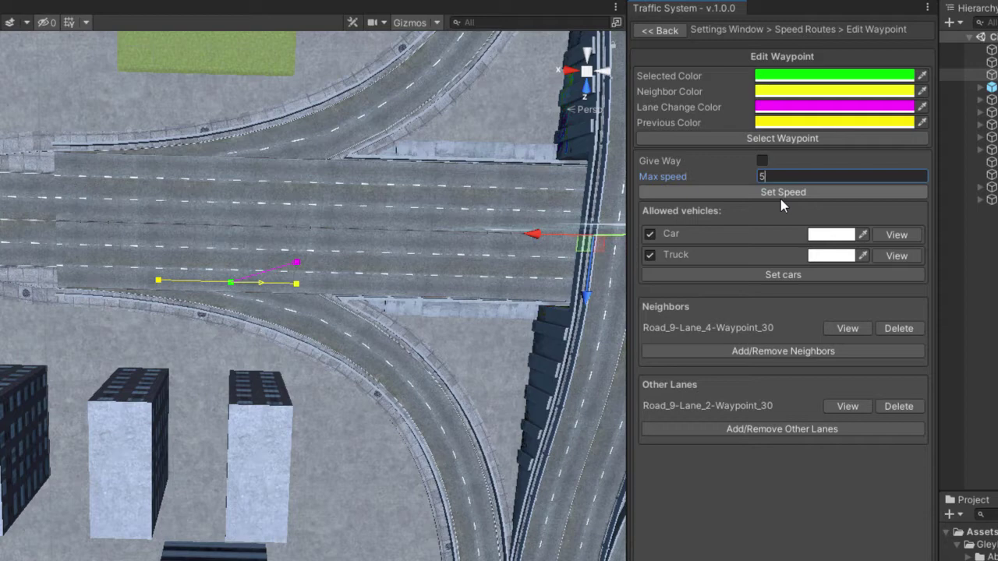
click(782, 195)
- Colour the 5 km/h route red and follow it along the highway
click(665, 29)
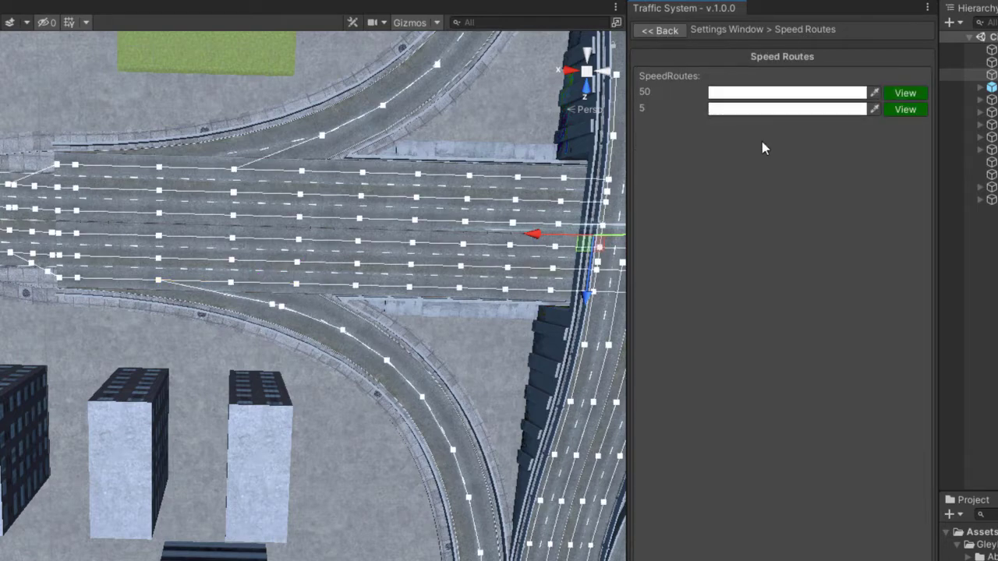
click(818, 110)
click(949, 198)
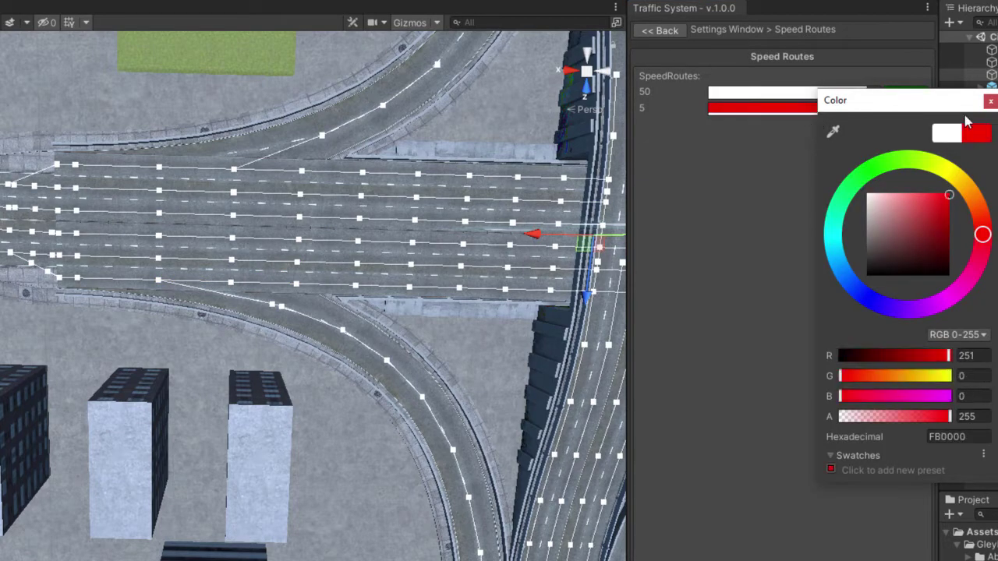
click(990, 101)
mouse_move(401, 221)
middle_down()
mouse_move(259, 115)
mouse_move(351, 74)
middle_up()
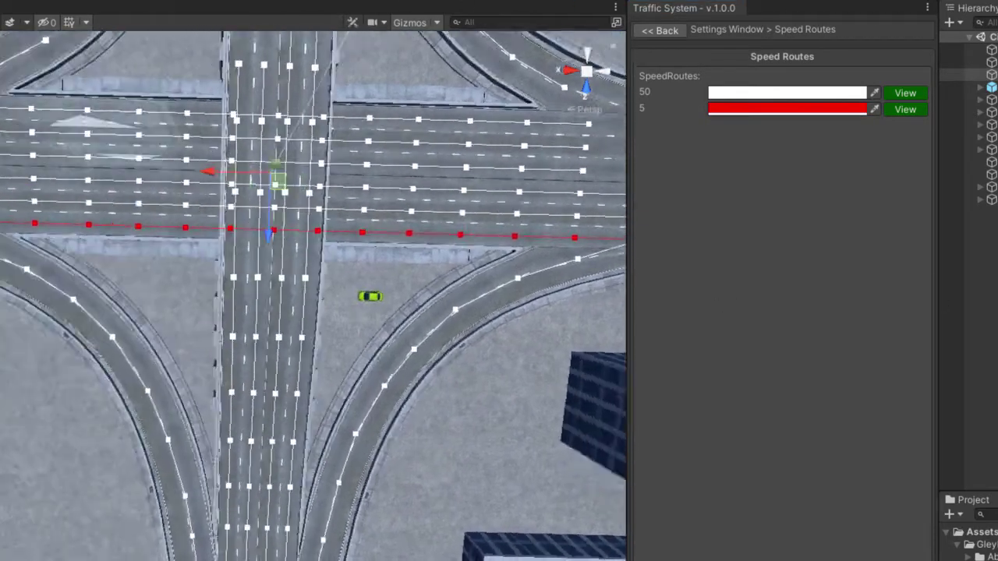
middle_drag(16, 304, 269, 308)
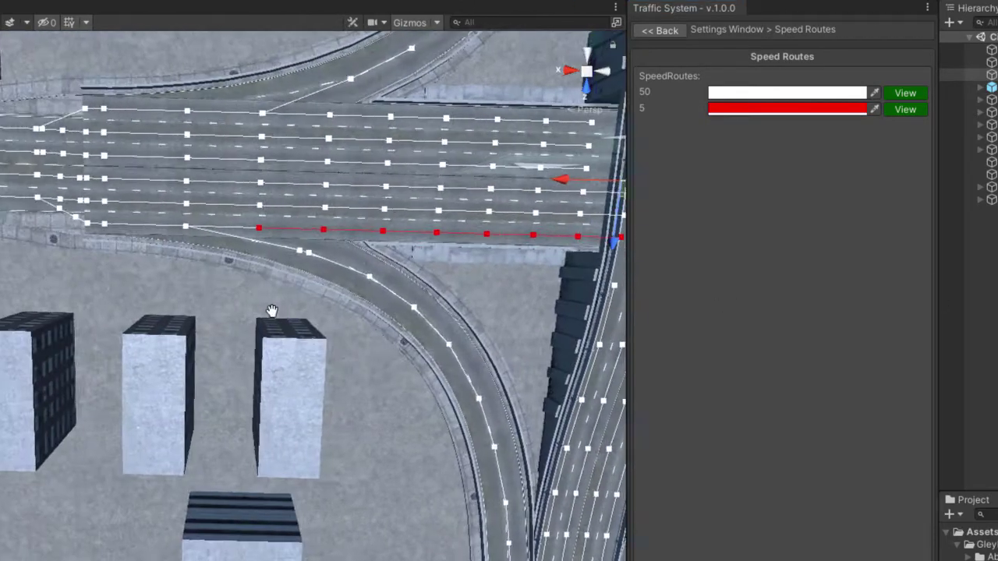
- Set a waypoint in the next lane up to a max speed of 10 km/h
click(262, 207)
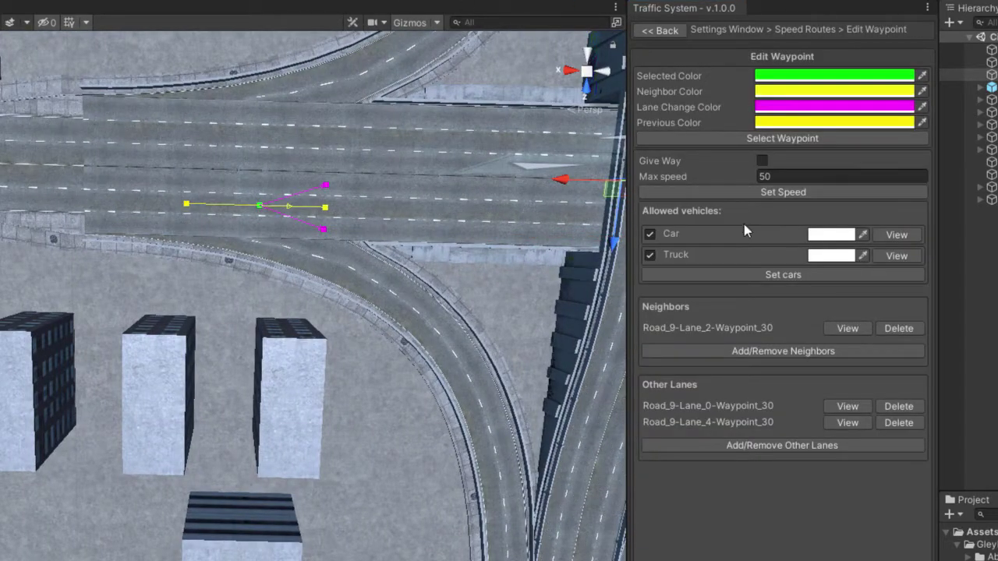
click(775, 176)
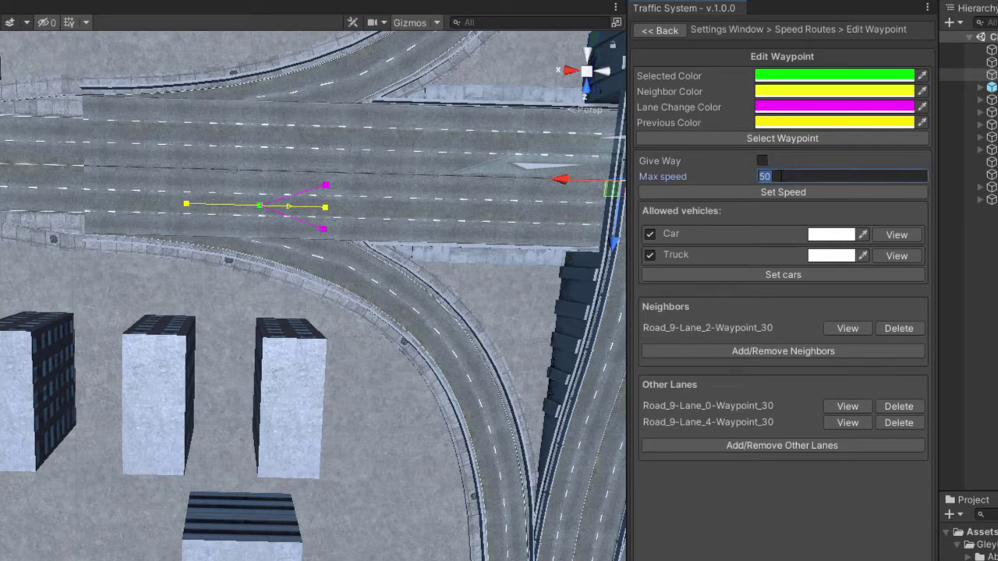
text(10)
click(776, 190)
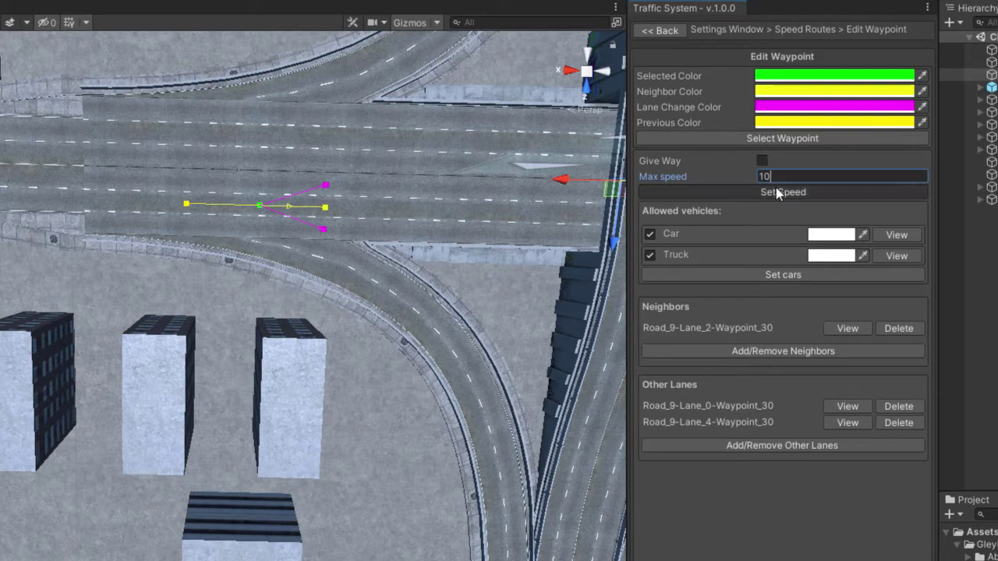
- Recolour the 5 km/h route blue and zoom toward the lane ends near the crosswalk
click(659, 31)
click(780, 126)
click(853, 318)
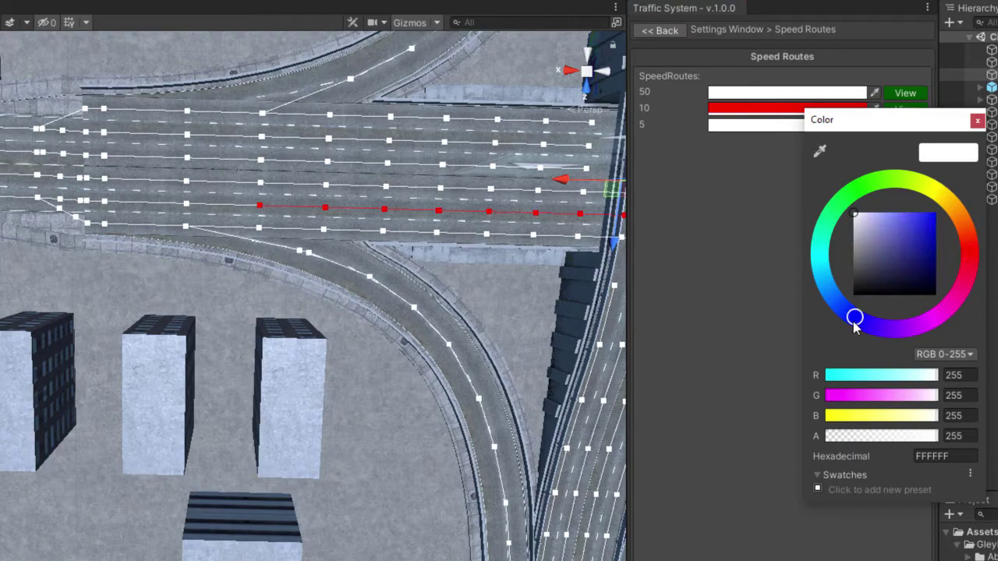
click(904, 218)
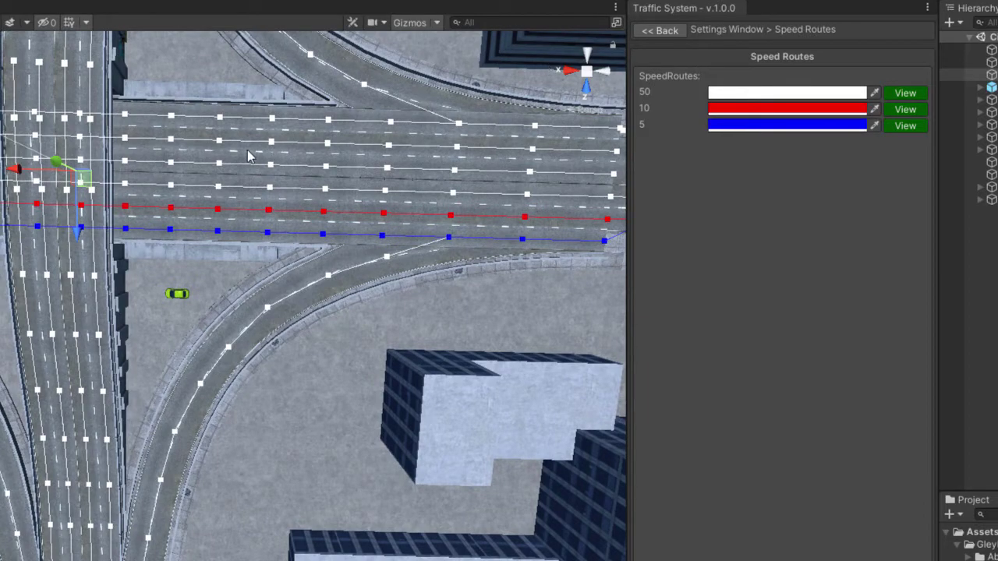
mouse_move(247, 150)
middle_down()
mouse_move(416, 92)
mouse_move(694, 91)
middle_up()
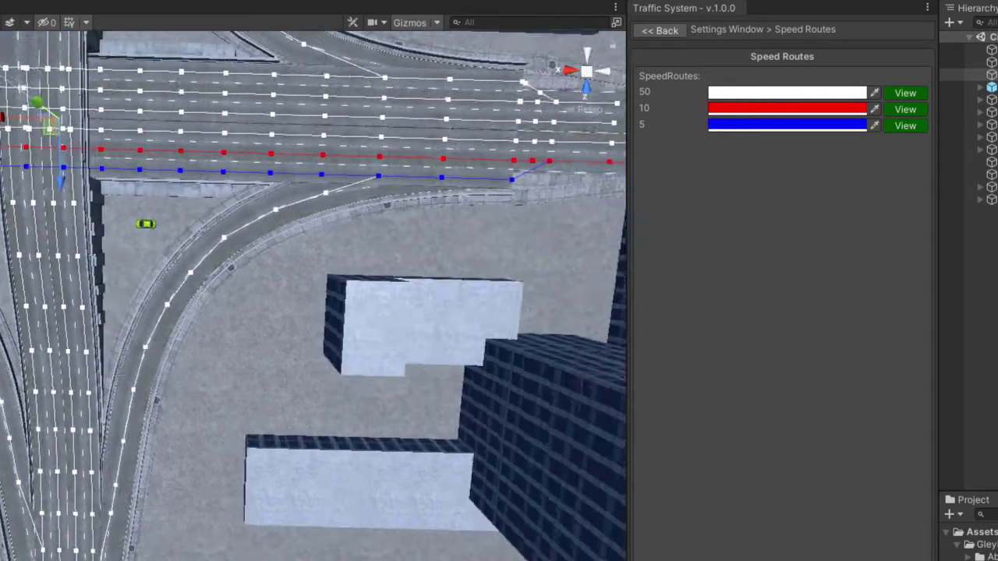
scroll(404, 220, up, 2)
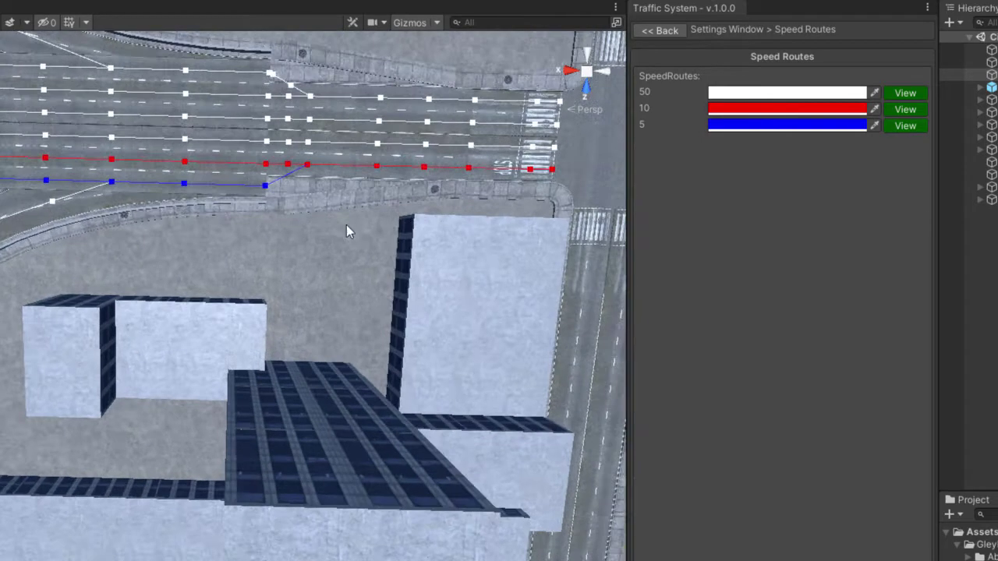
middle_drag(346, 225, 389, 214)
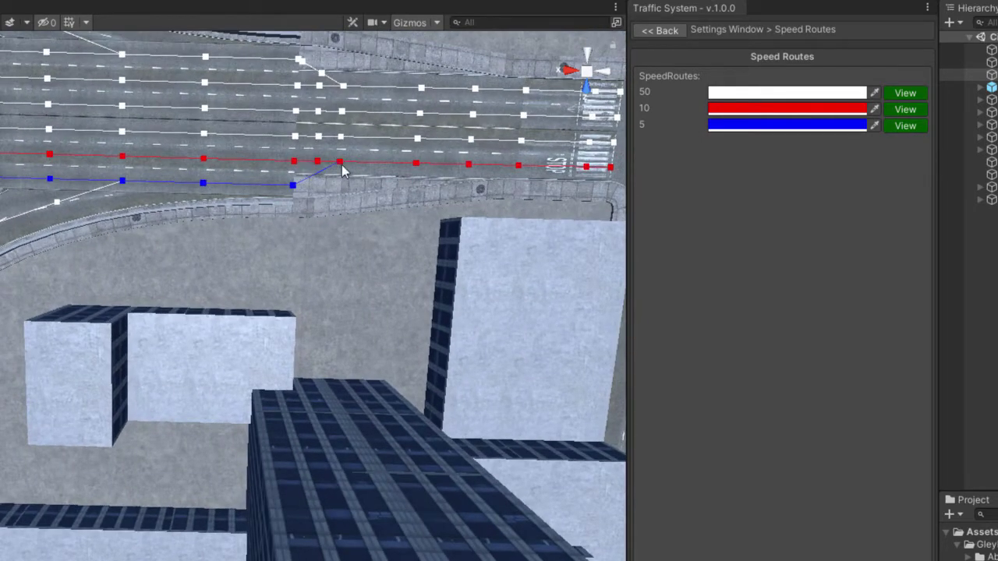
- Change the red waypoint where the lanes merge to a max speed of 5 km/h
click(340, 163)
click(800, 178)
text(5)
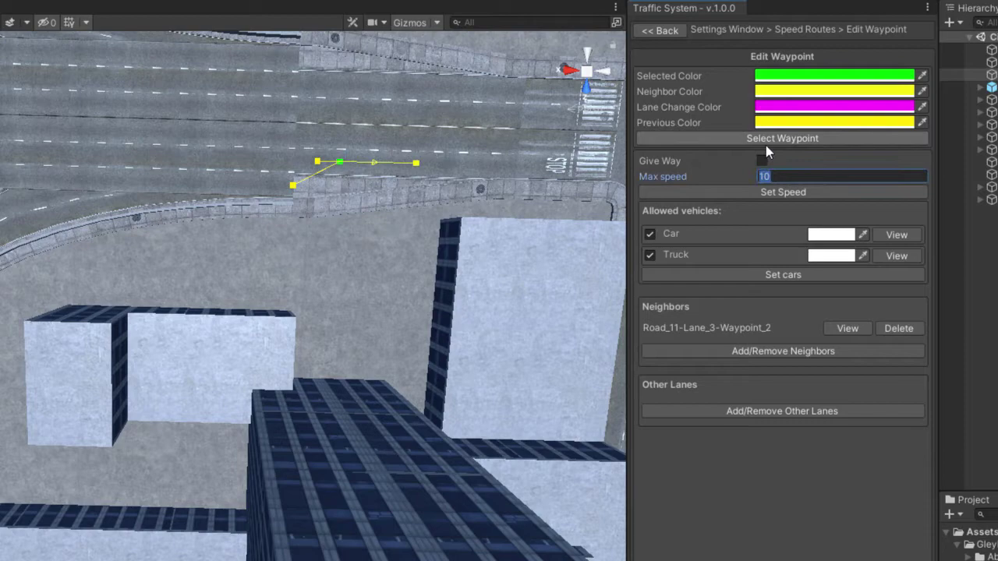
click(768, 192)
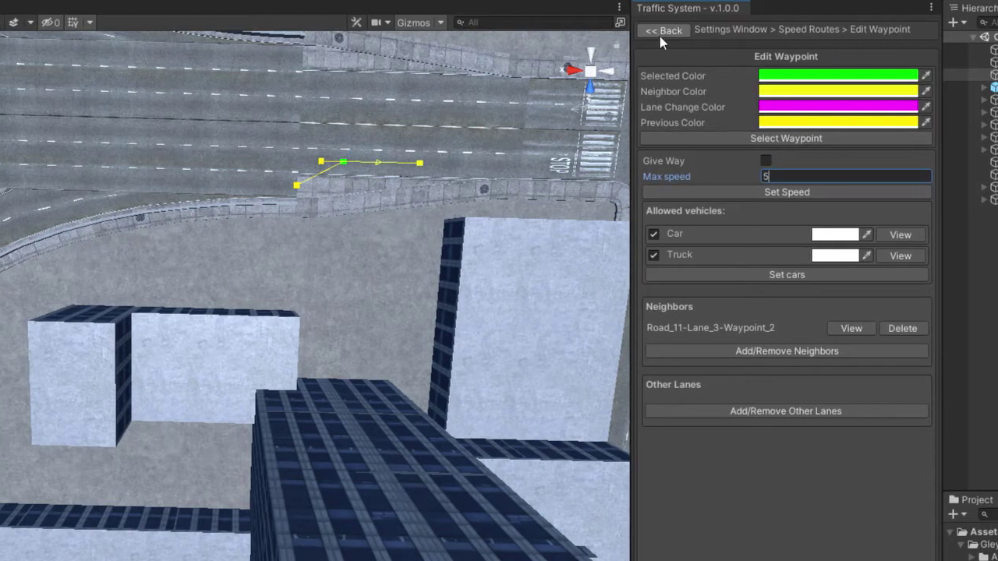
click(660, 32)
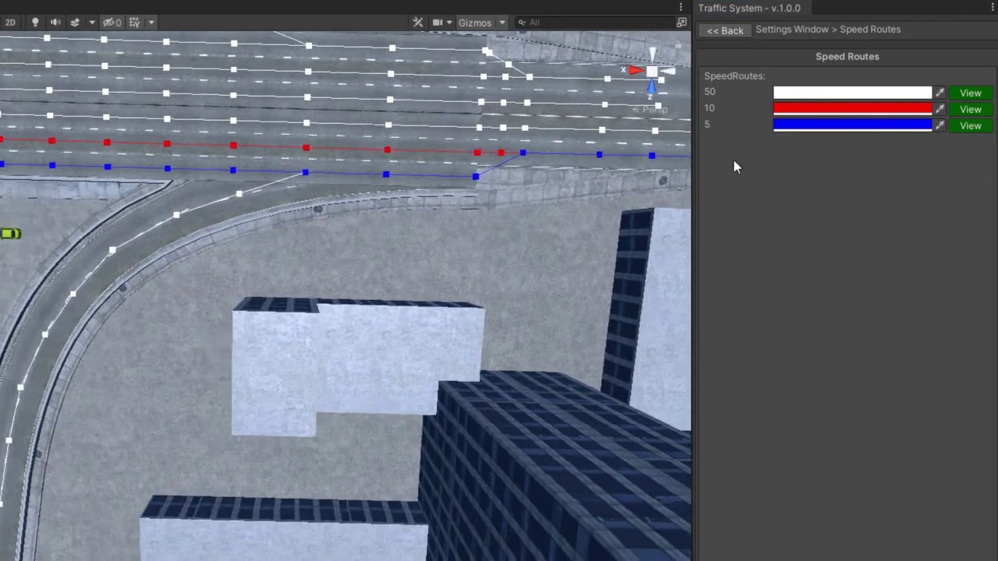
- Review the coloured lanes across the interchange, then return to the main traffic settings
alt+drag(467, 311, 389, 273)
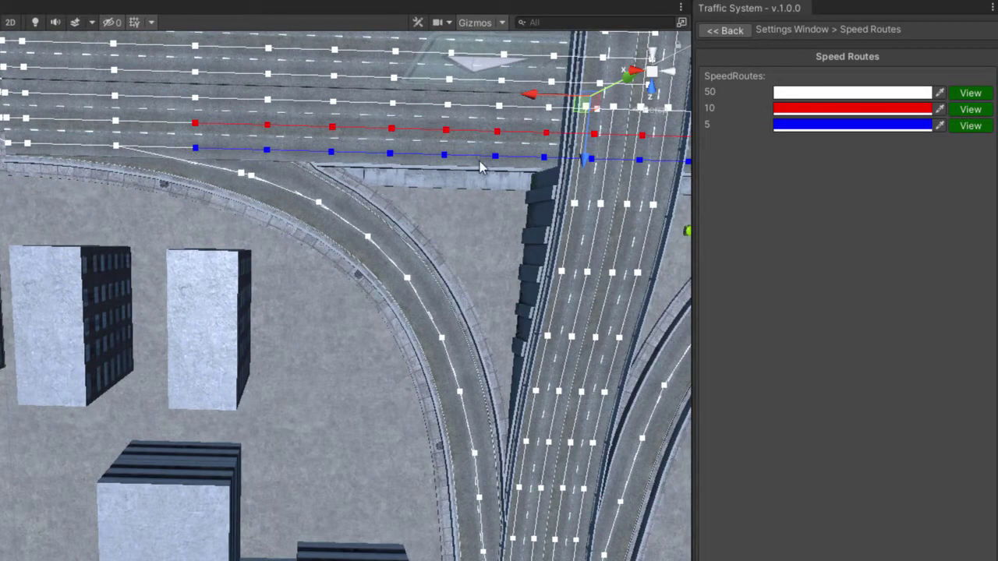
mouse_move(544, 186)
middle_down()
mouse_move(0, 167)
mouse_move(168, 155)
middle_up()
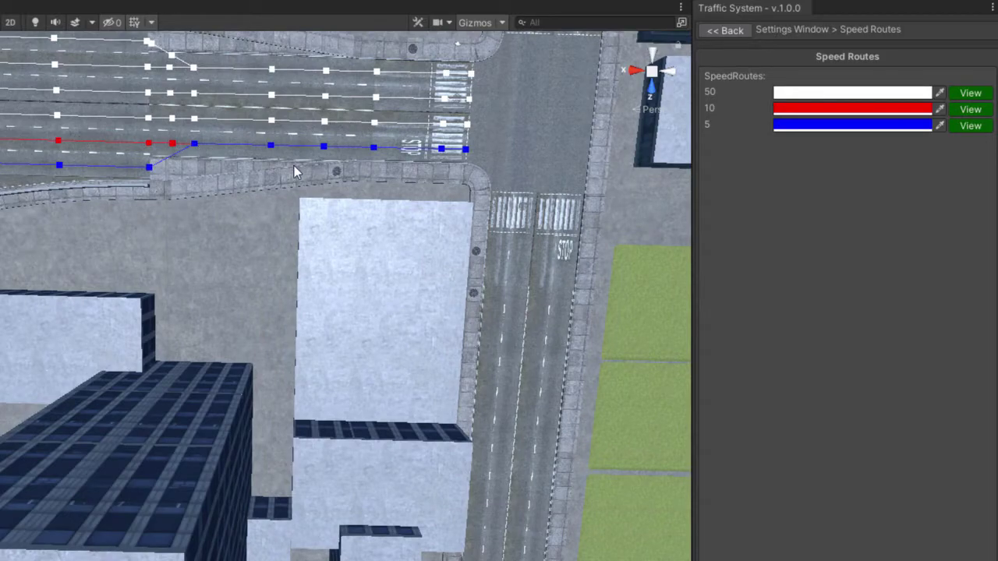
middle_drag(294, 166, 719, 253)
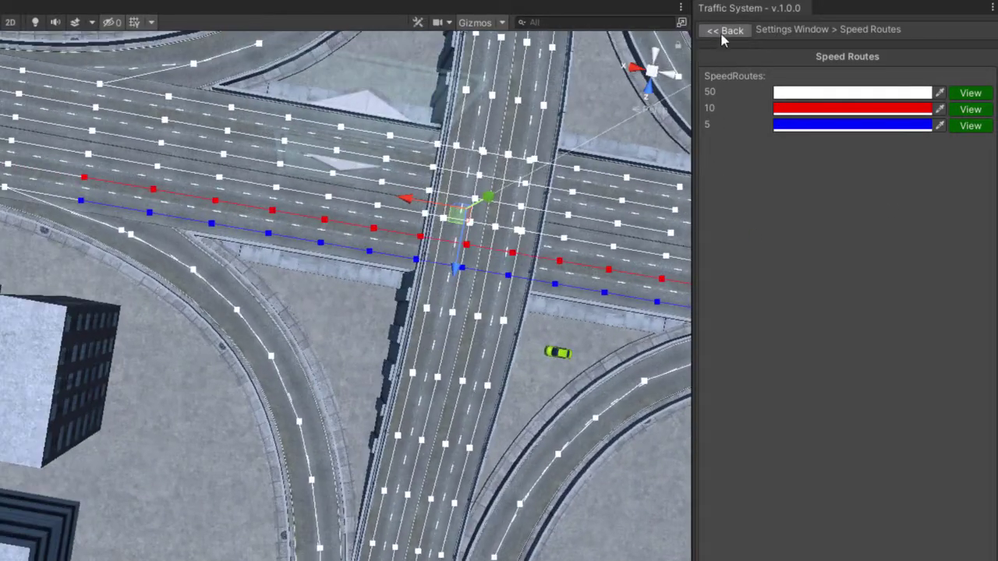
click(724, 31)
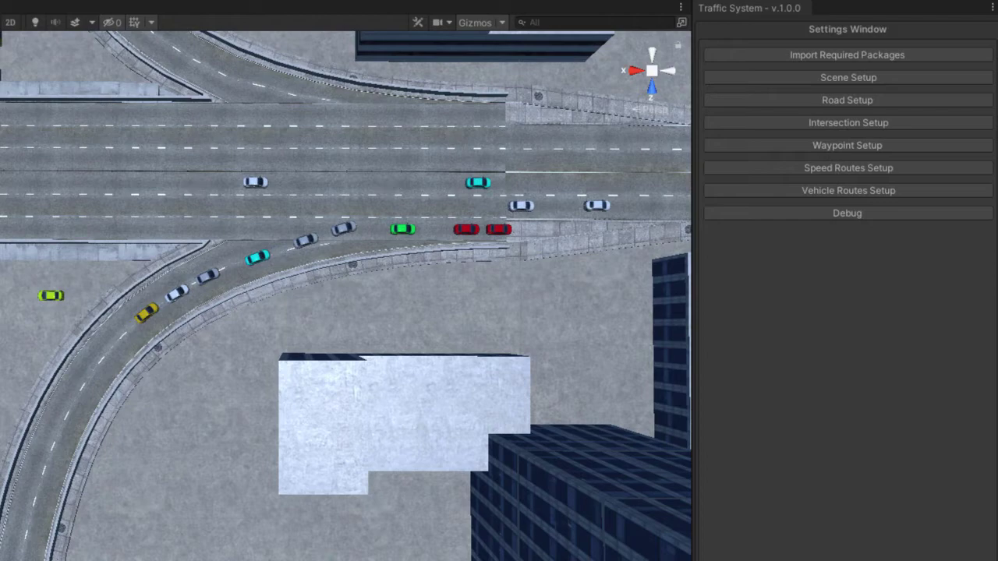
- Stop Play mode and apply a new max speed to a lower highway lane waypoint
key(ctrl+p)
middle_drag(364, 134, 106, 171)
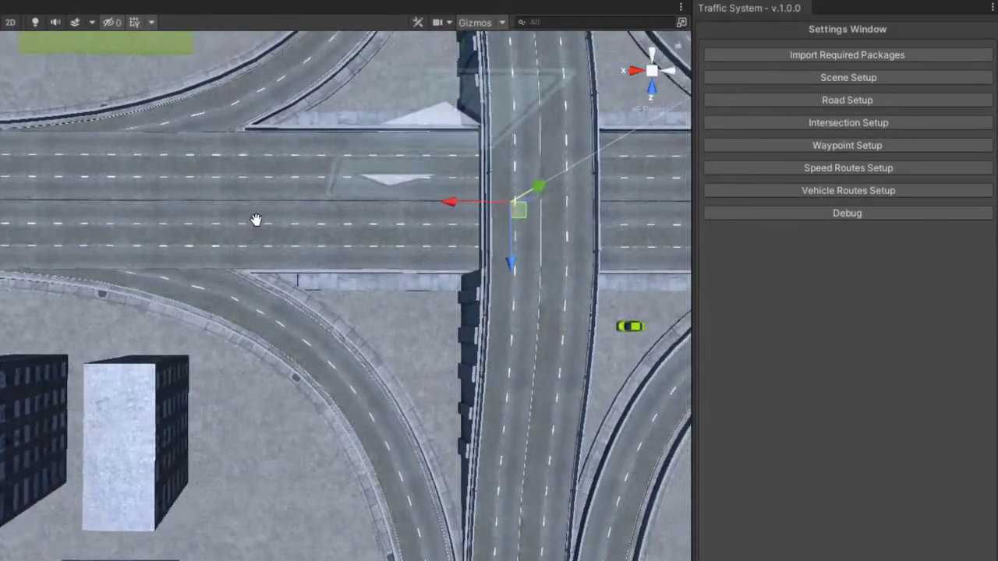
click(841, 169)
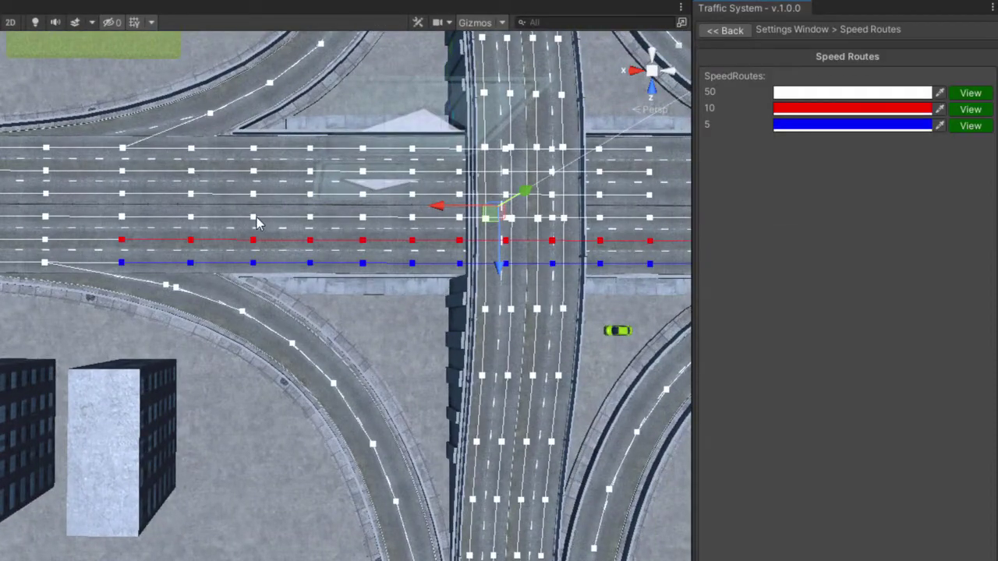
click(253, 217)
click(844, 178)
text(1)
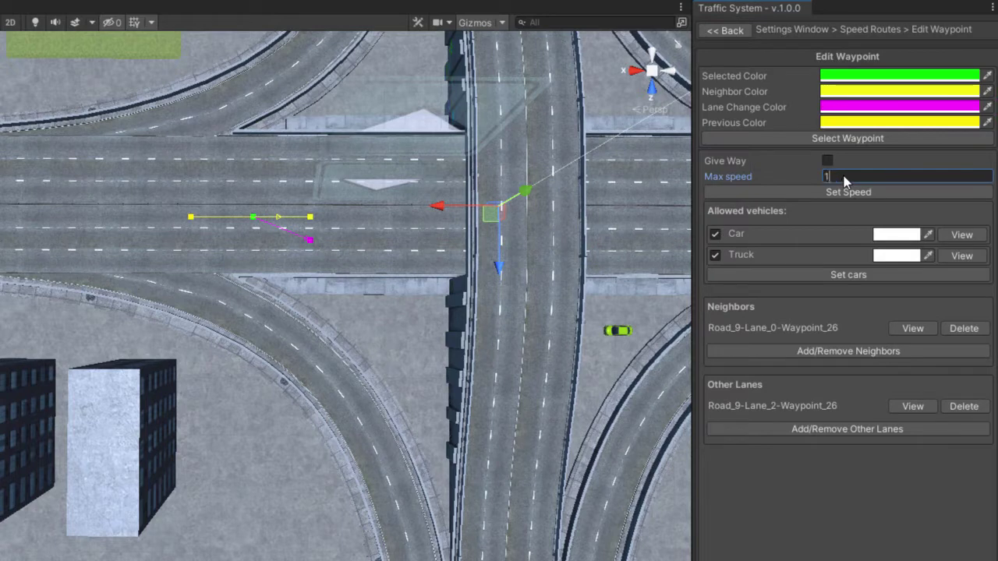
text(0)
click(829, 192)
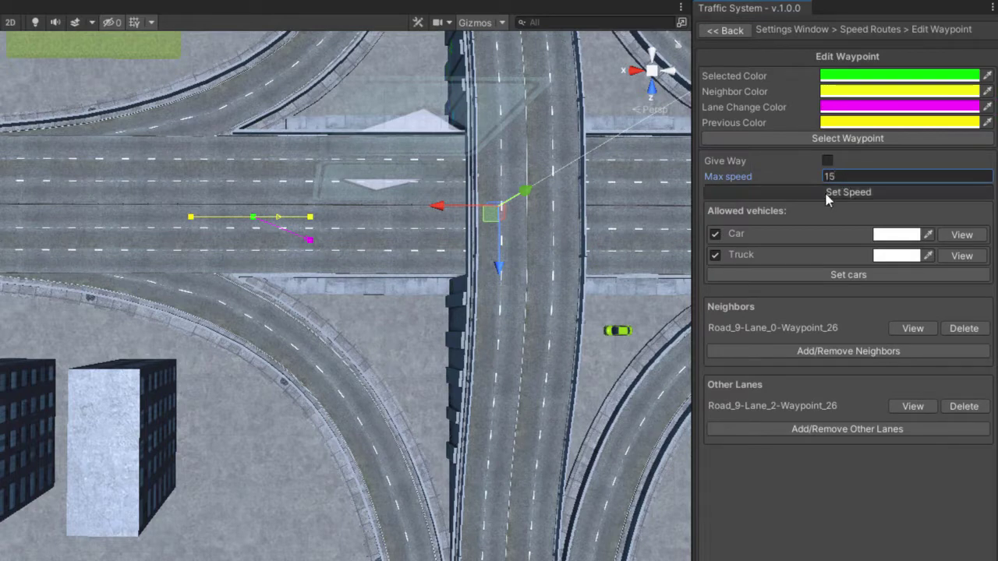
click(725, 31)
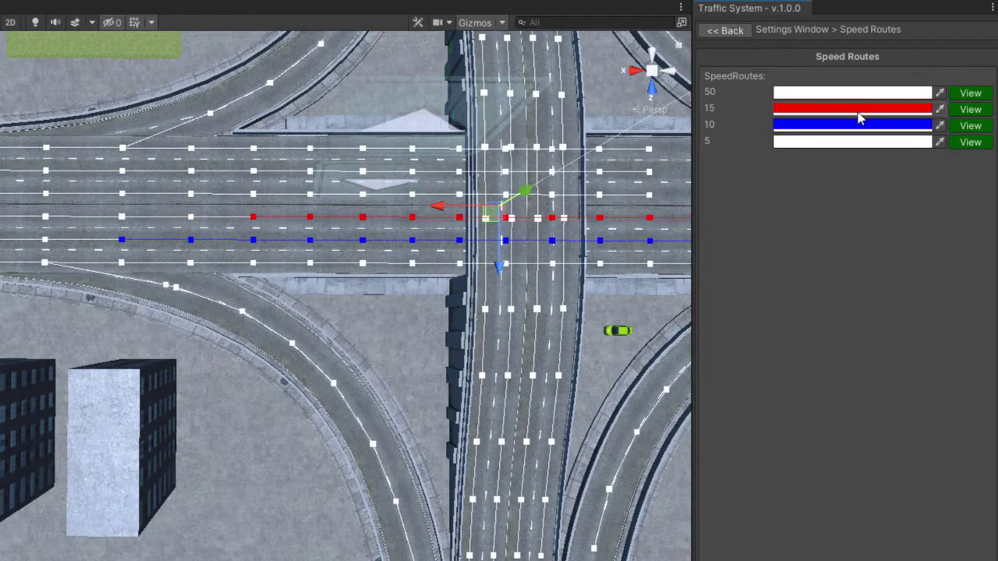
- Change a route's colour swatch to green
click(832, 143)
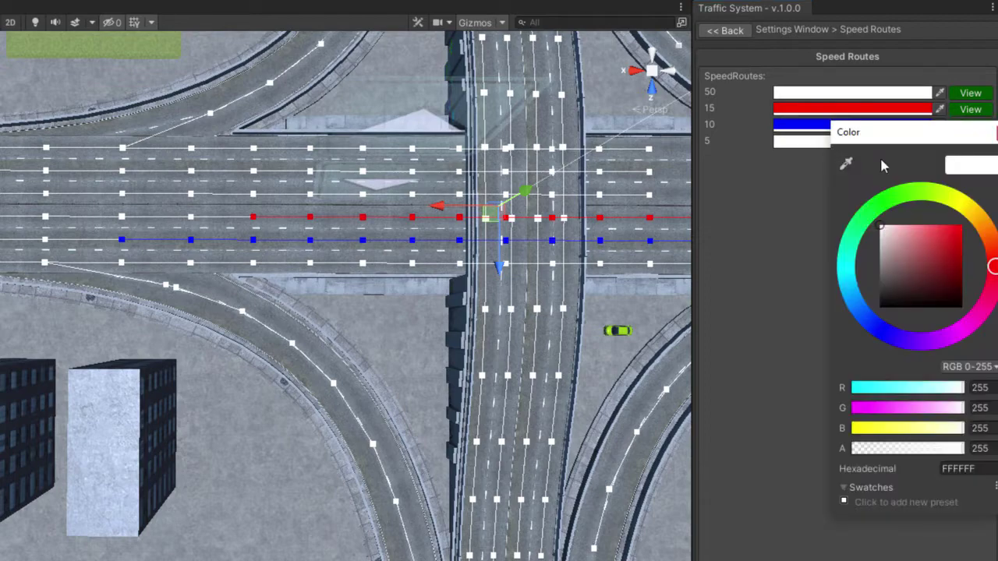
click(879, 199)
click(961, 227)
click(779, 203)
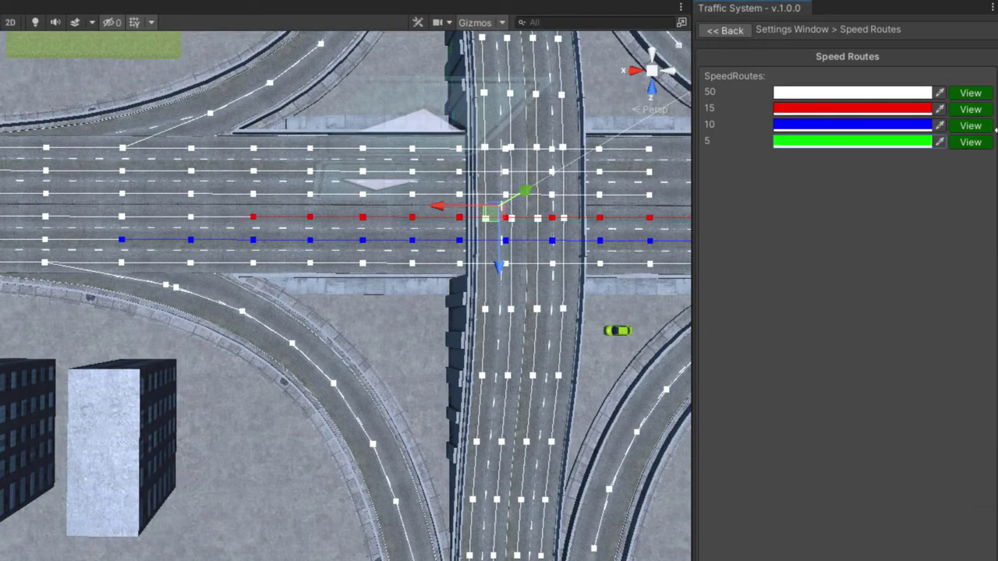
- Apply a new max speed to a waypoint on the red route lane
middle_drag(99, 134, 2, 133)
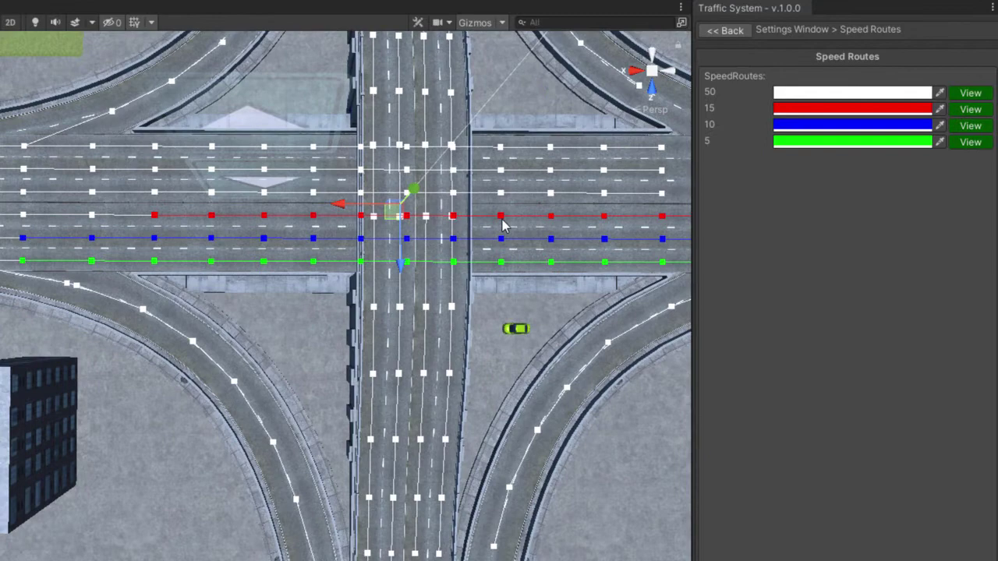
click(313, 216)
click(850, 177)
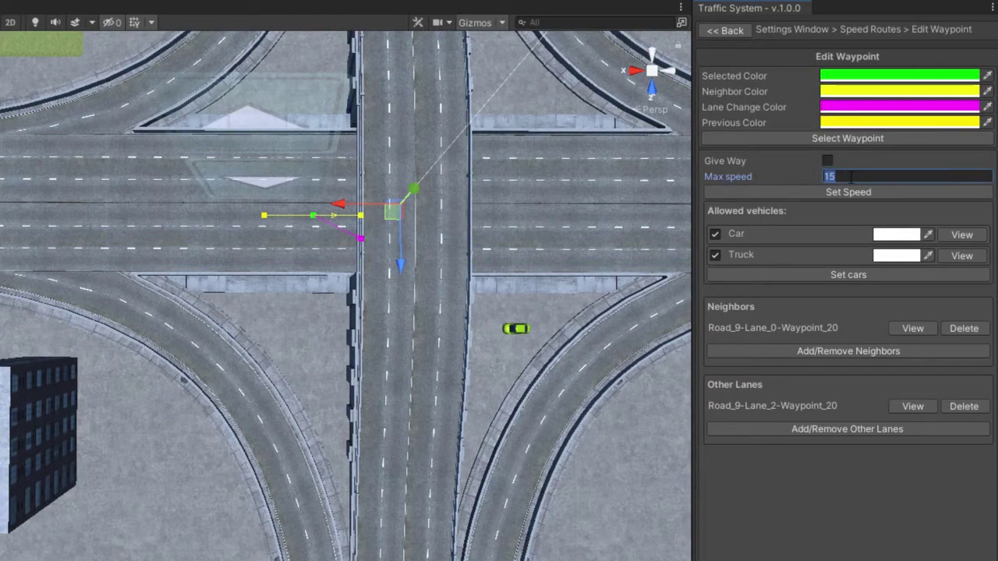
click(879, 193)
click(725, 30)
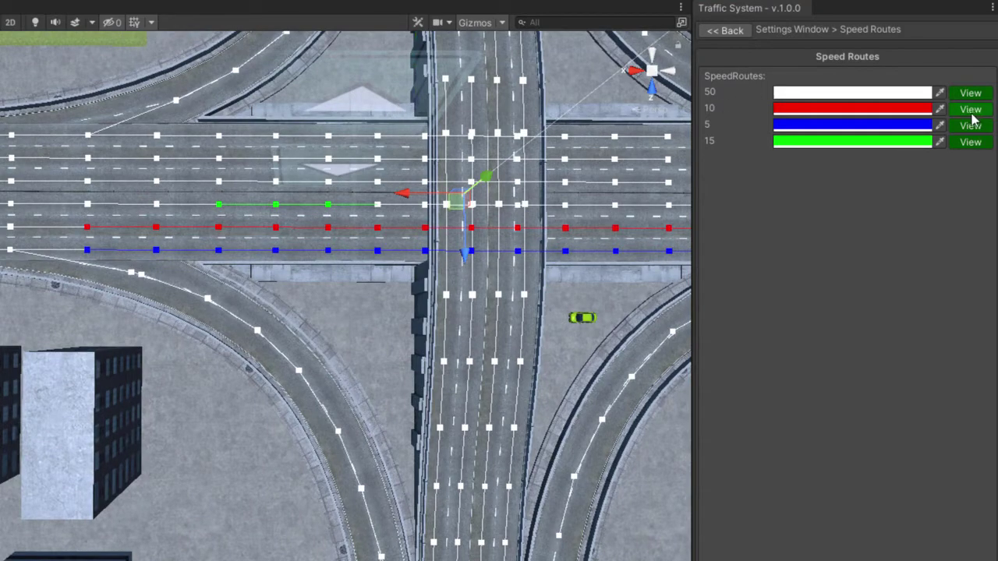
- Hide the 10, 15 and 50 routes and inspect the blue 5 route on its own
click(971, 112)
click(970, 143)
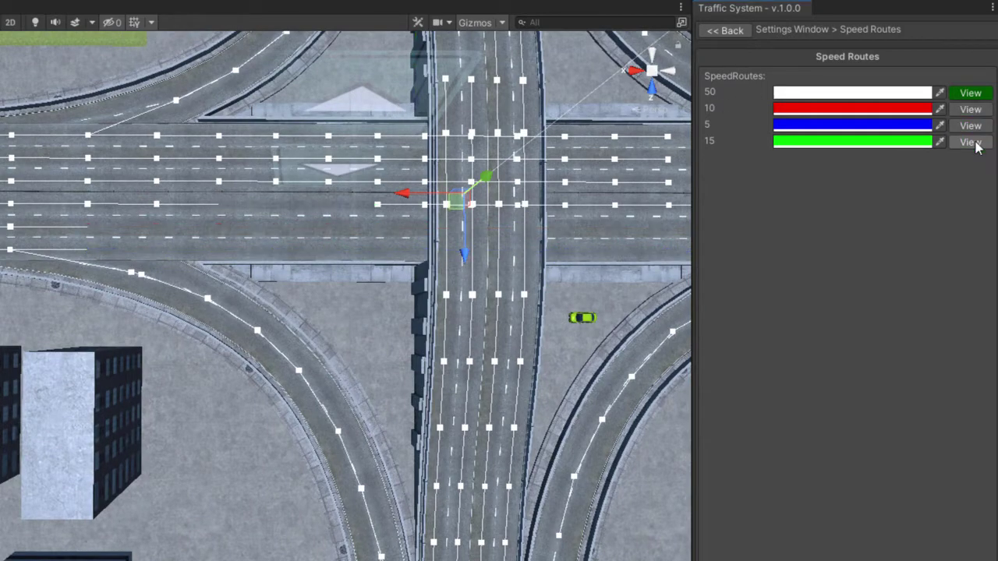
click(970, 94)
click(972, 130)
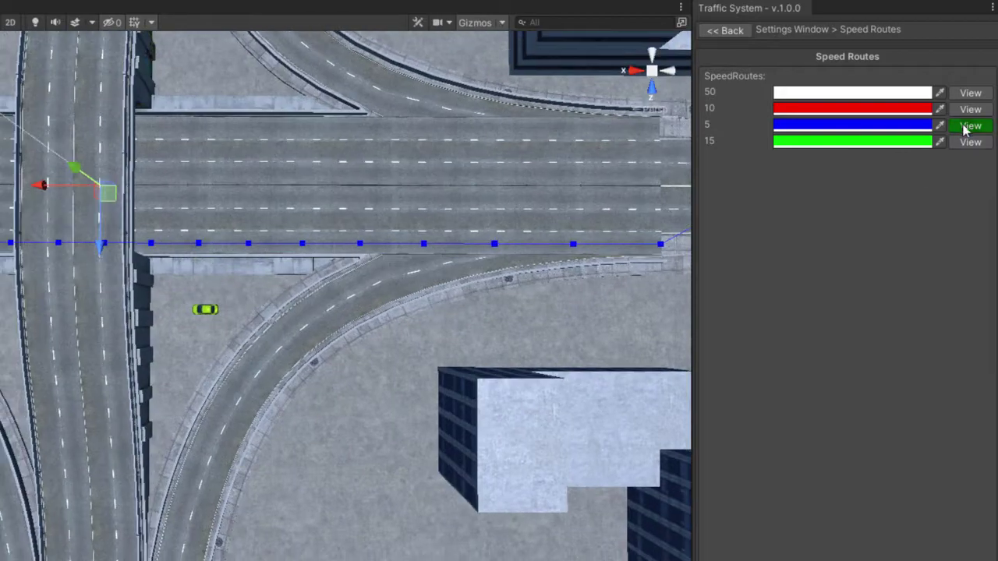
click(970, 126)
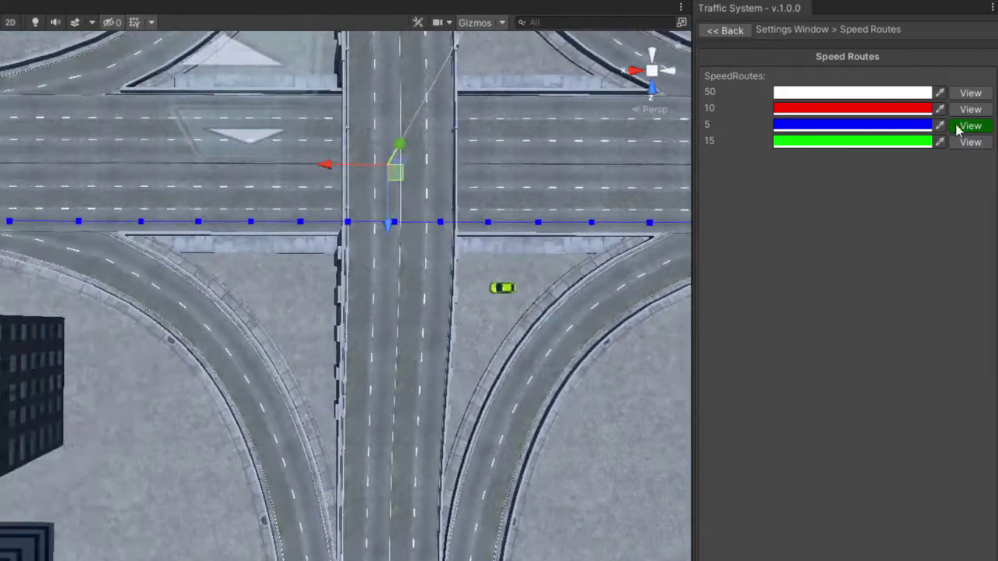
- Check the red 10 route alone, then display only the green 15 route
click(980, 129)
click(970, 110)
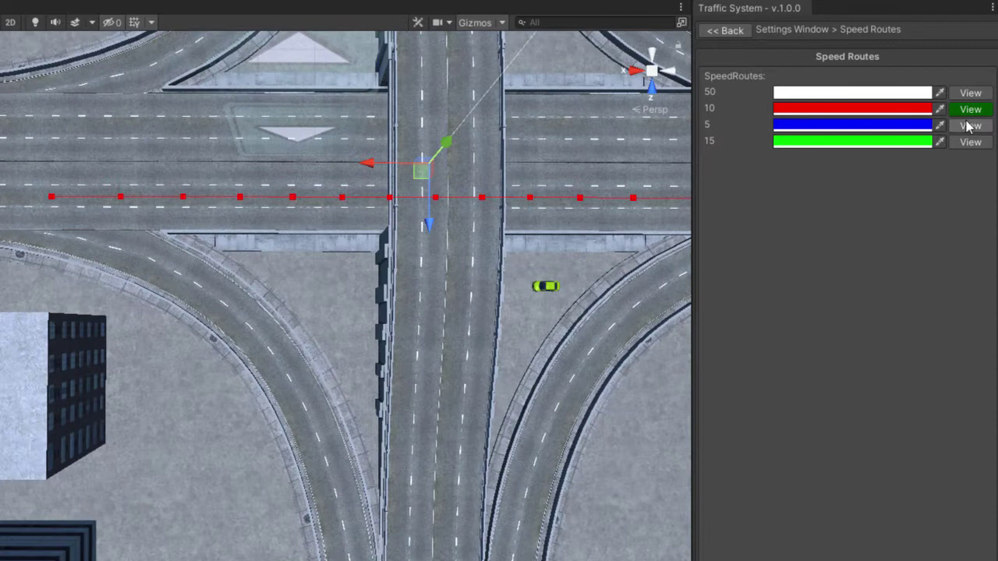
click(971, 109)
click(971, 142)
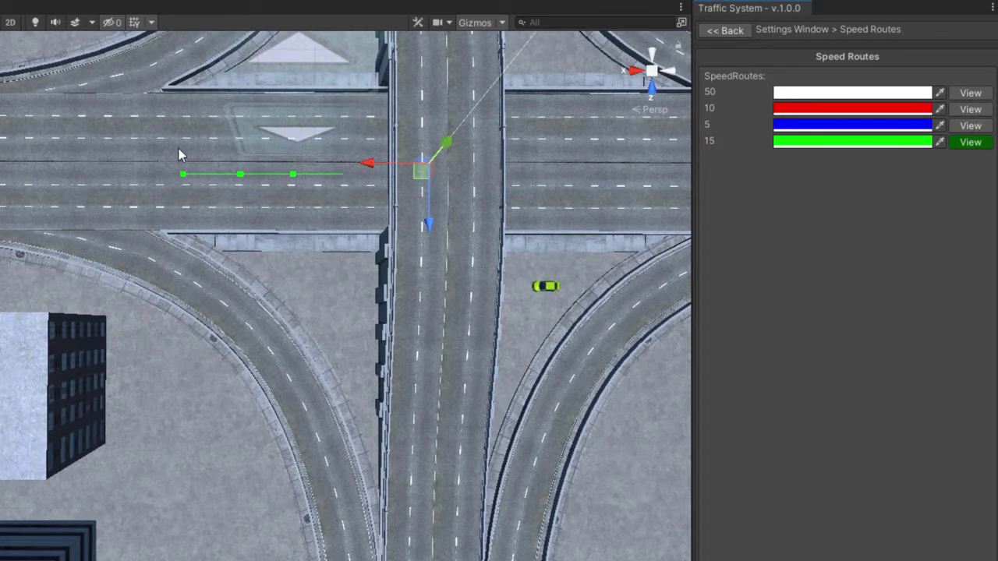
click(729, 31)
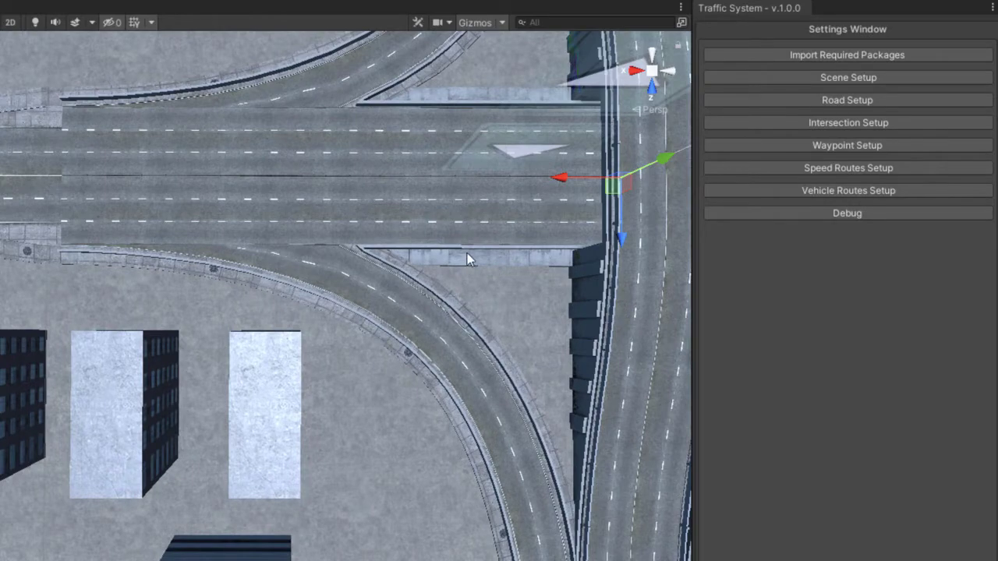
scroll(488, 254, down, 2)
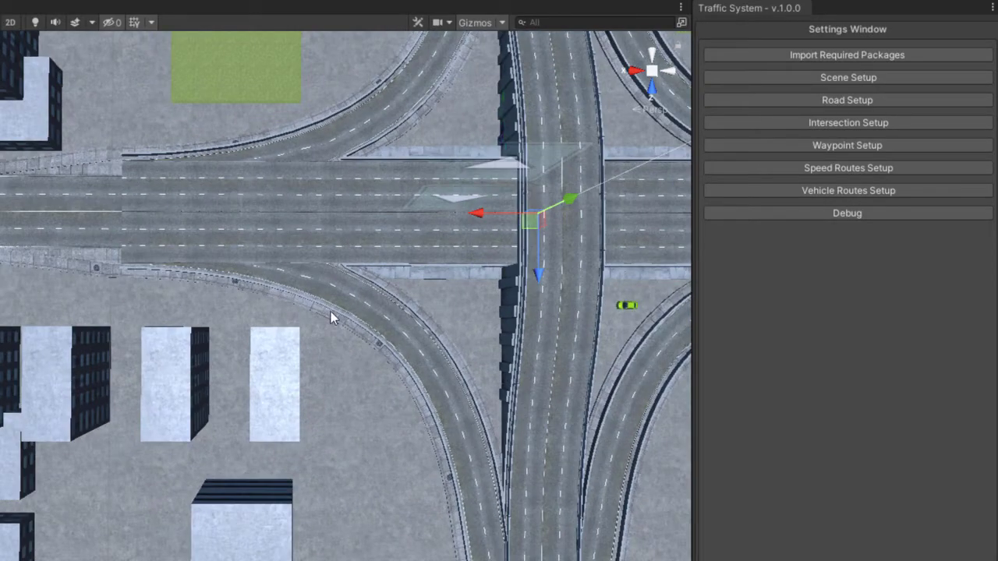
click(858, 173)
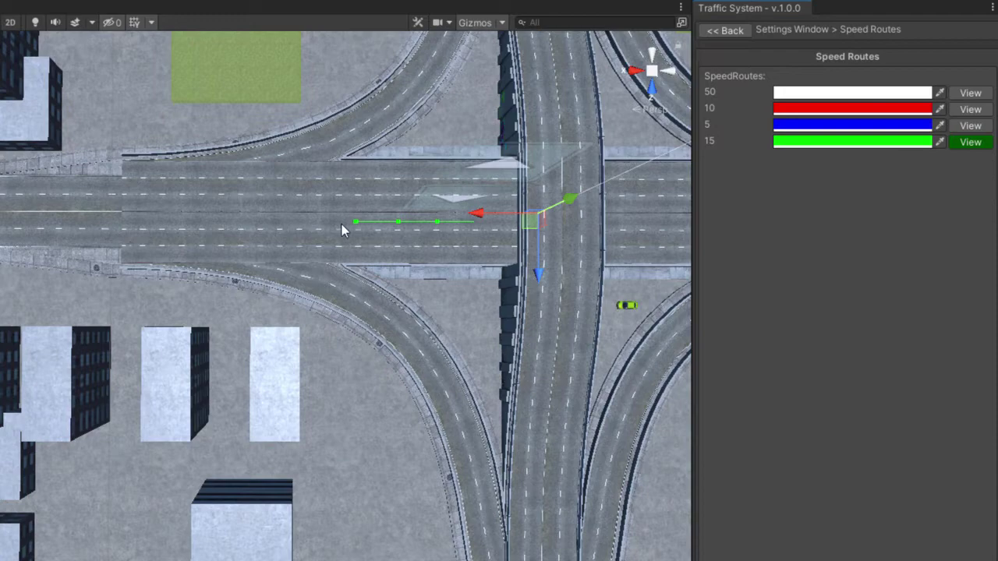
- Show all routes again and give an upper highway lane waypoint a 100 km/h speed
click(971, 125)
click(970, 109)
mouse_move(365, 158)
middle_down()
mouse_move(396, 170)
mouse_move(242, 212)
middle_up()
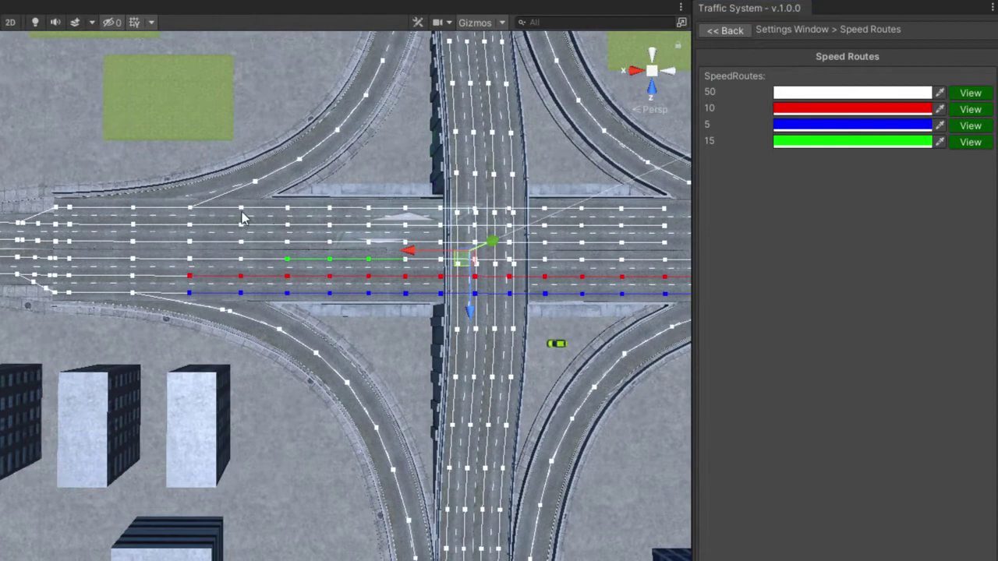
click(369, 243)
click(850, 178)
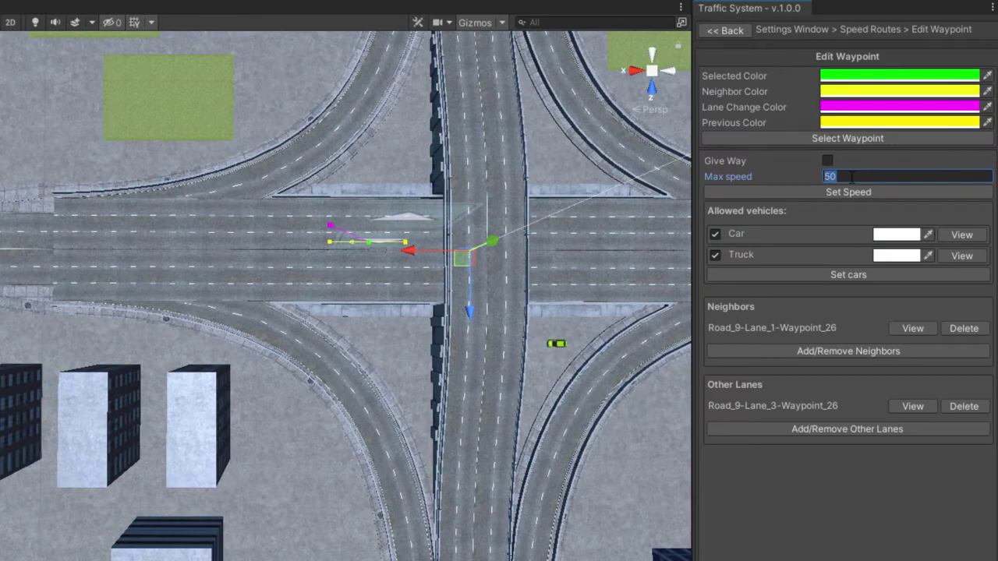
click(848, 192)
click(726, 31)
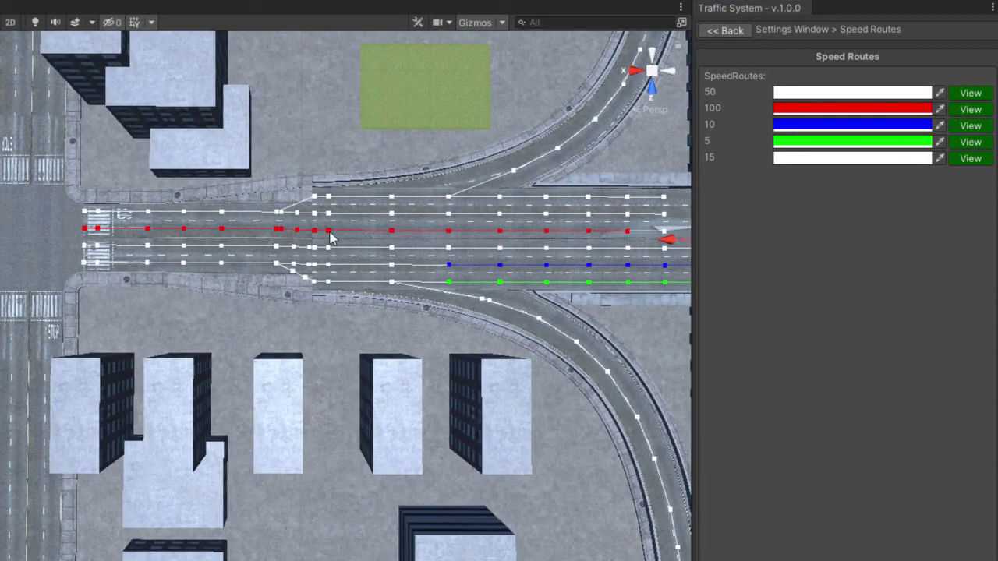
- Set the waypoint at the far end of the 100 route to 50 km/h
click(328, 232)
click(829, 176)
text(50)
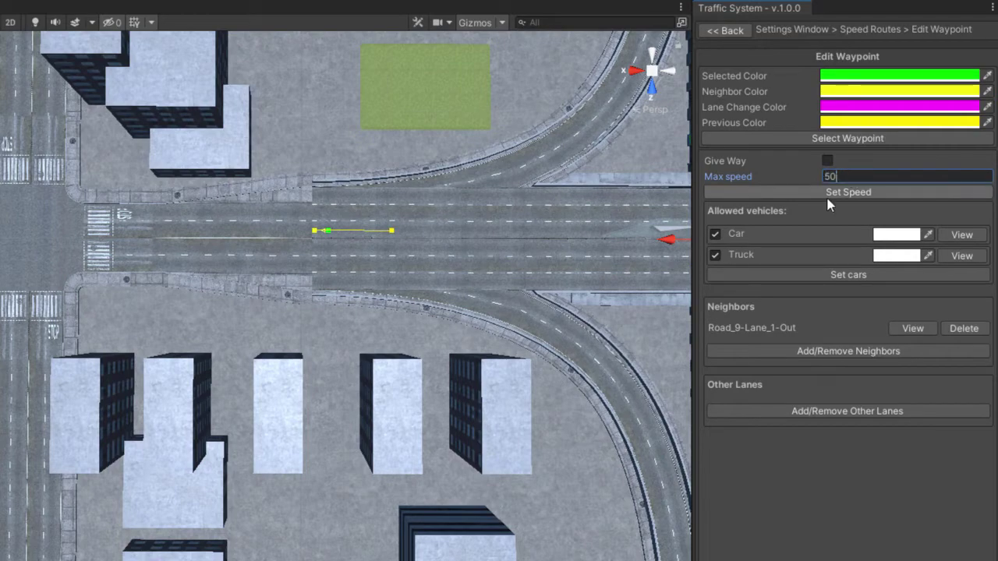
click(828, 194)
click(726, 30)
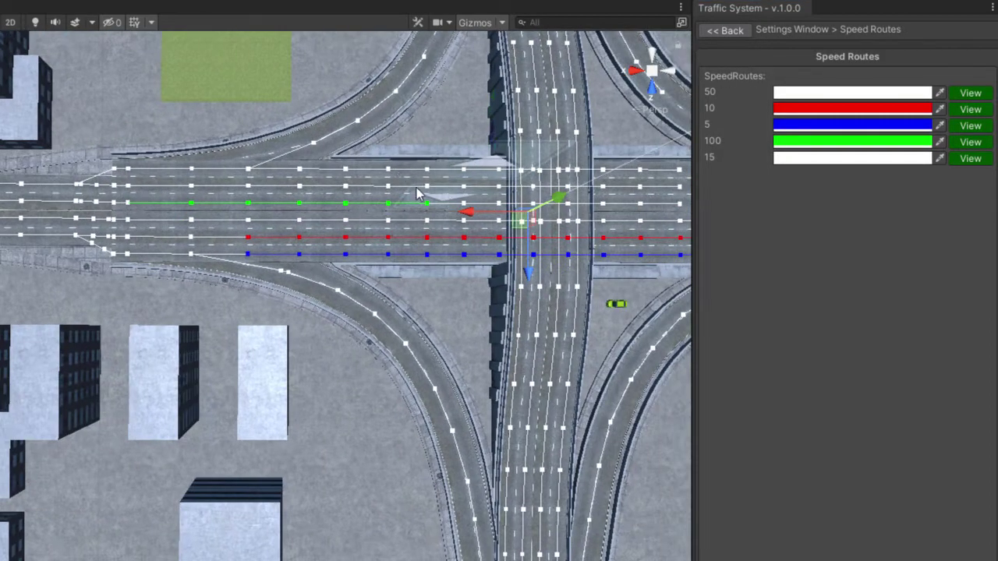